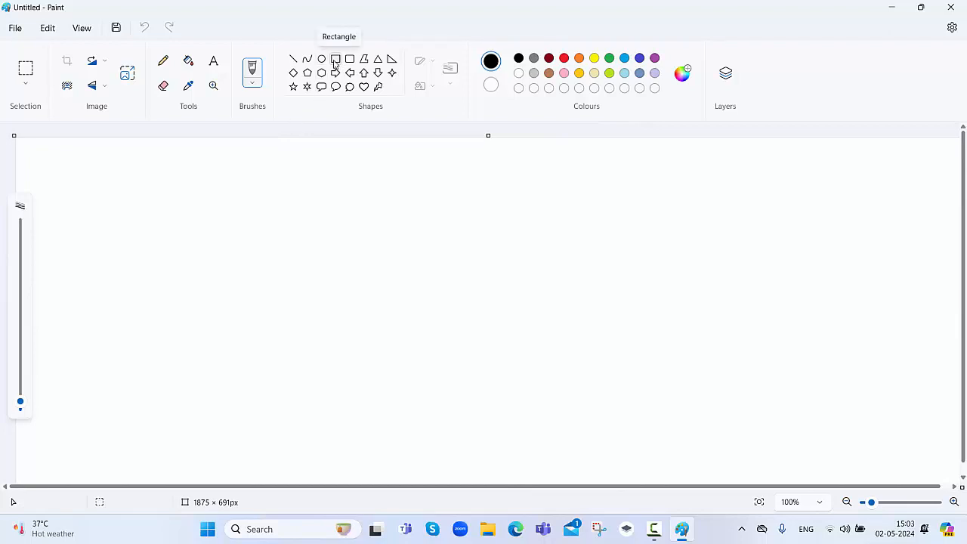
- Draw a black rectangle about 428 × 223 px near the middle of the canvas as the house wall
click(335, 61)
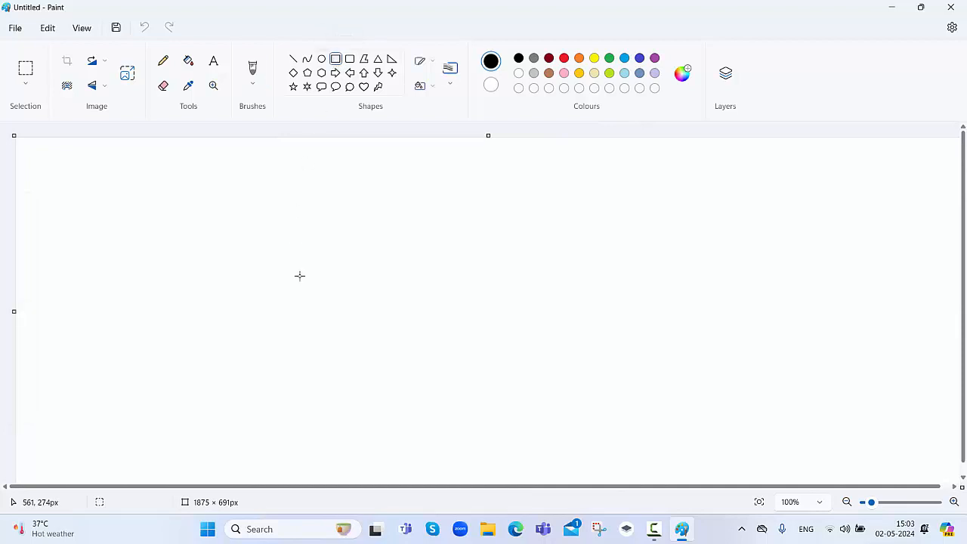
drag(303, 276, 519, 388)
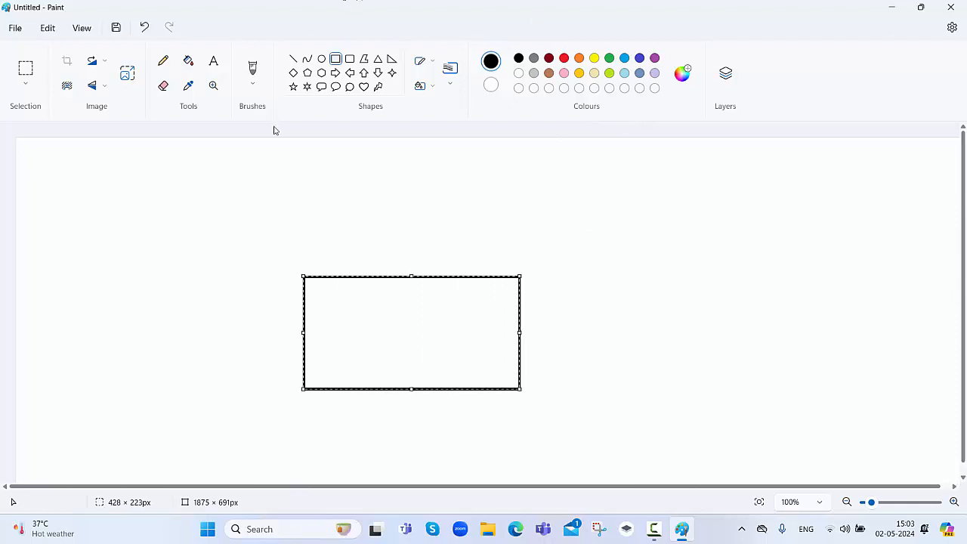
click(324, 188)
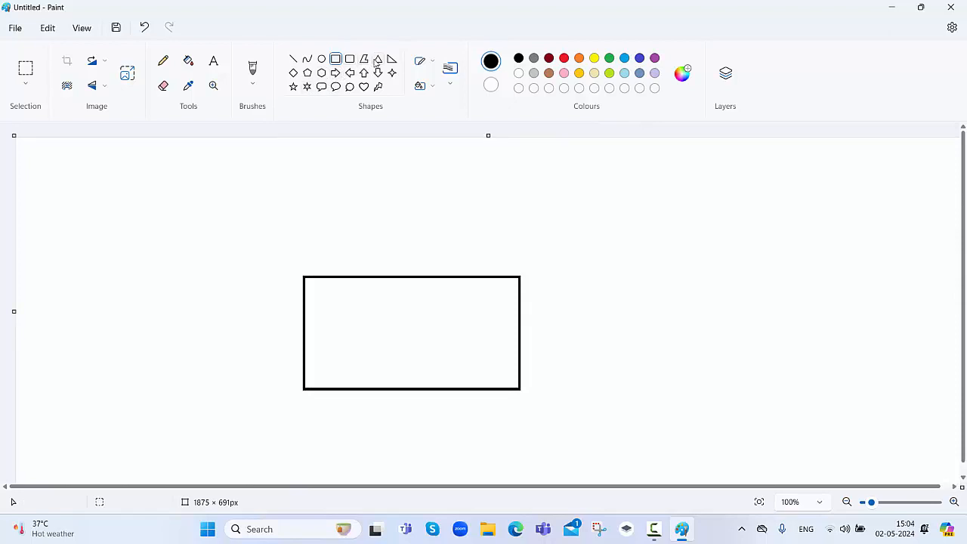
- Draw a triangular roof about 554 × 178 px resting on the wall's upper edge and overhanging it on both sides
click(377, 60)
drag(404, 188, 294, 276)
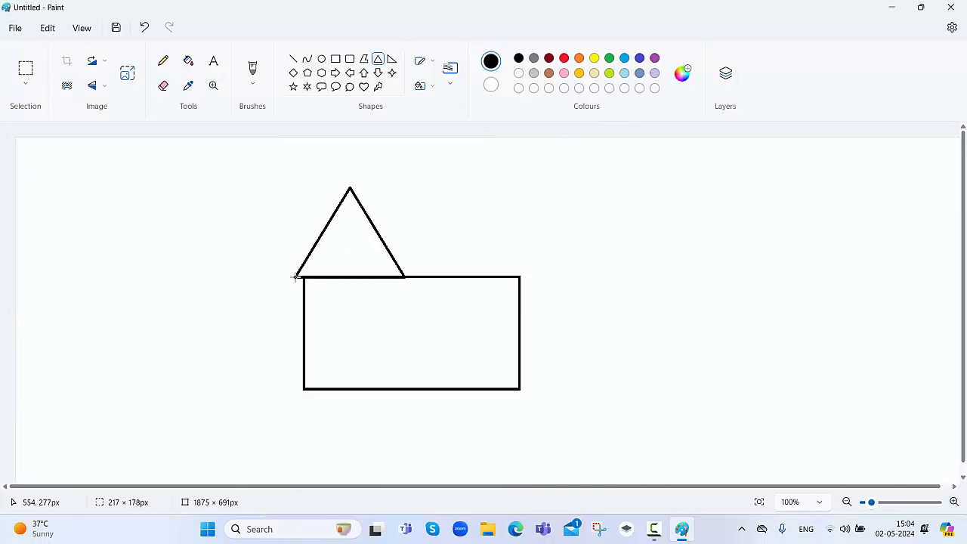
drag(406, 231, 528, 238)
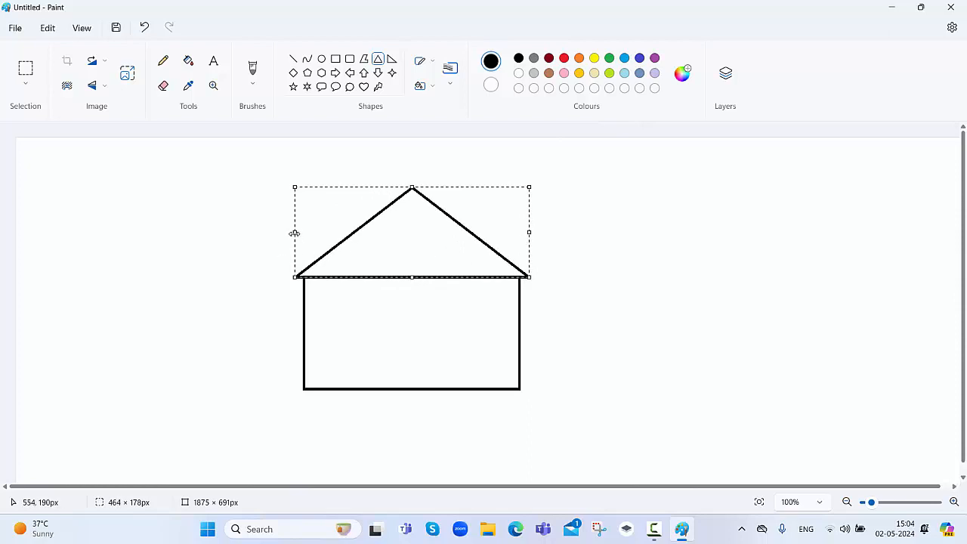
drag(295, 233, 268, 242)
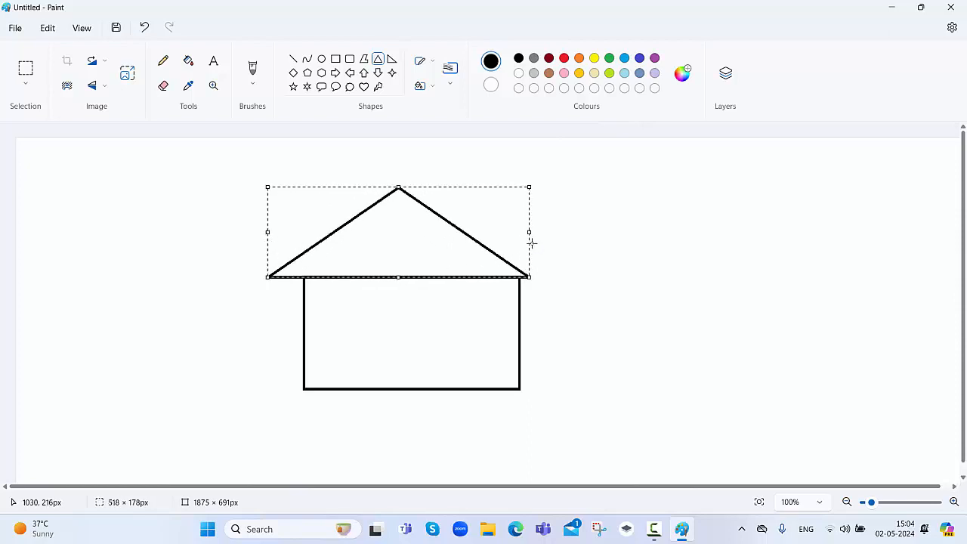
drag(531, 233, 548, 234)
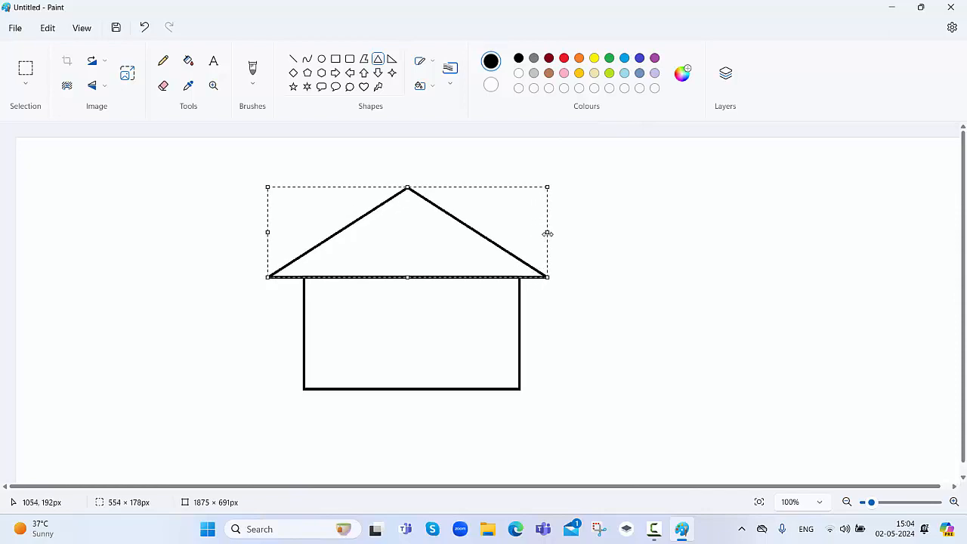
click(234, 338)
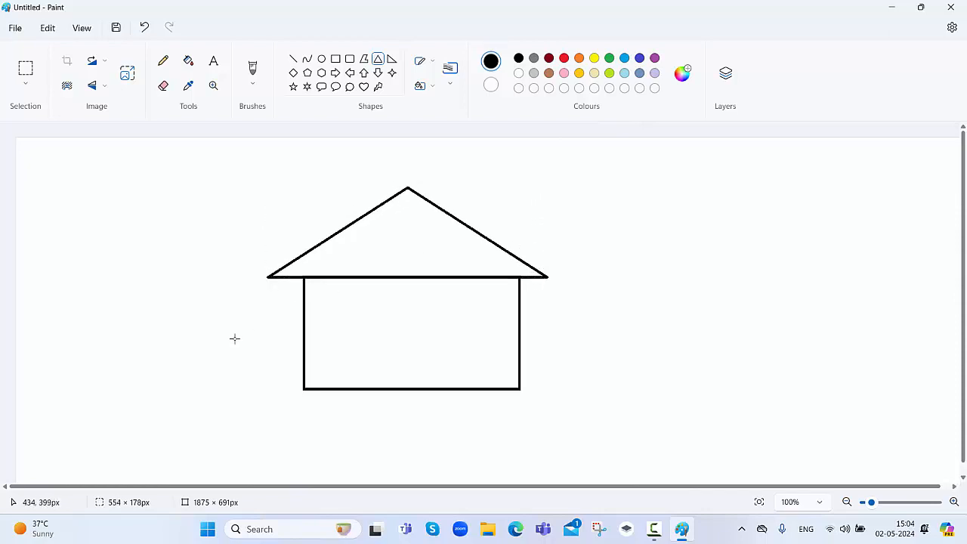
- Draw a small circle in the centre of the roof and a door rectangle about 94 × 174 px in the left part of the wall
click(323, 60)
drag(396, 238, 424, 264)
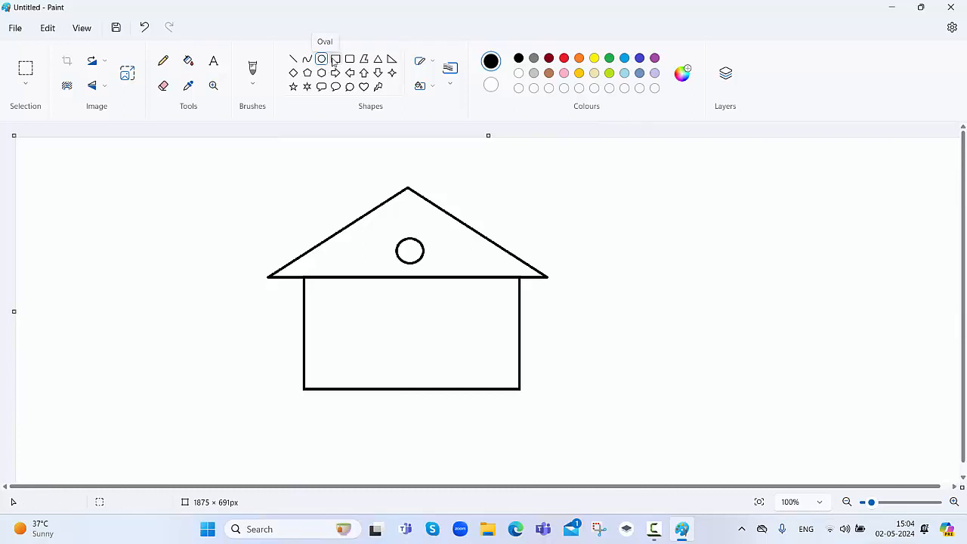
click(335, 59)
drag(335, 299, 384, 387)
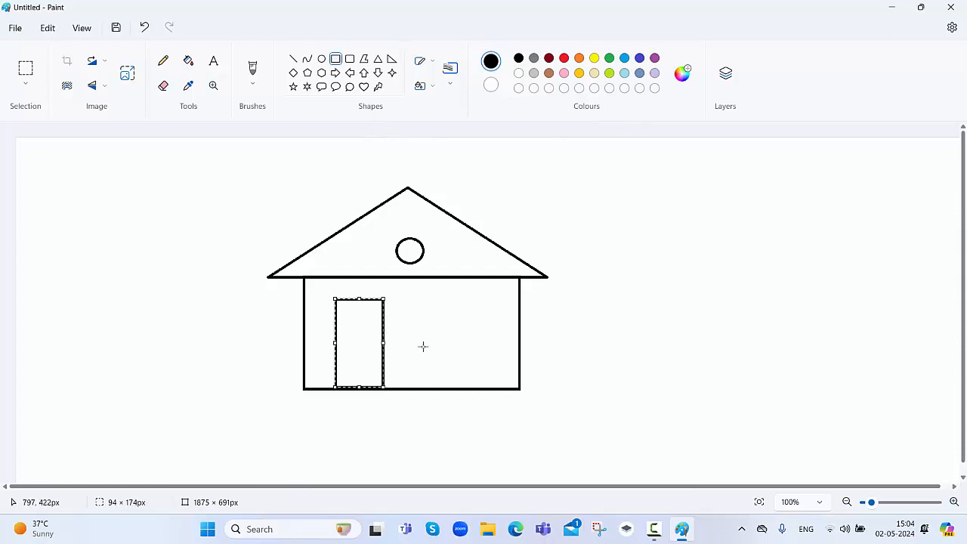
drag(435, 311, 475, 350)
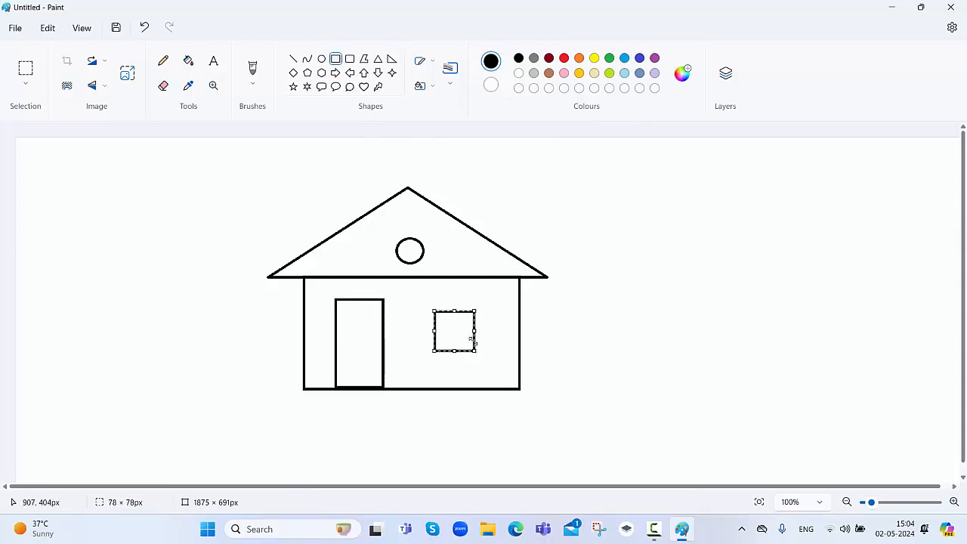
click(606, 281)
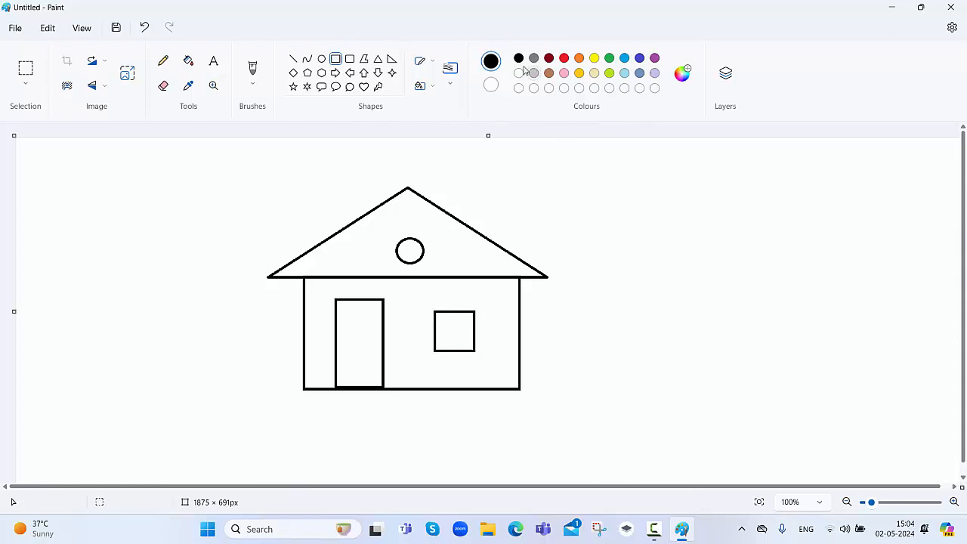
click(292, 60)
click(148, 29)
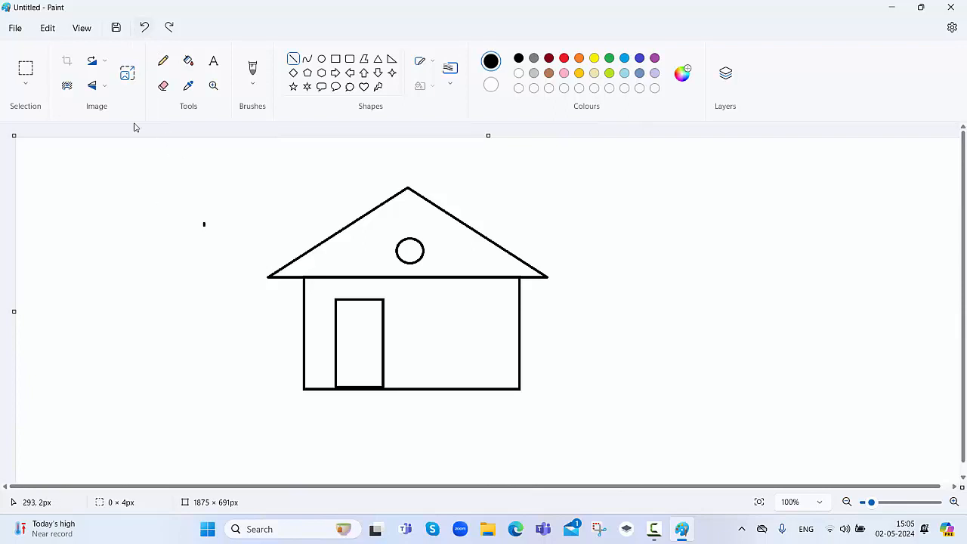
click(163, 85)
mouse_move(20, 370)
mouse_down()
mouse_move(21, 393)
mouse_move(20, 336)
mouse_up()
drag(227, 210, 164, 232)
- Draw a small square window on the house wall, to the right of the door
click(335, 58)
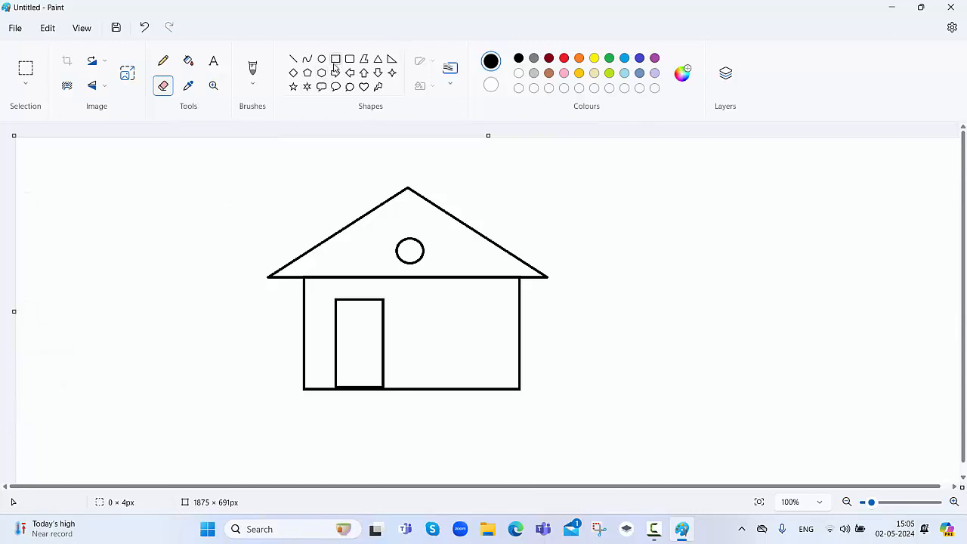
mouse_move(435, 310)
mouse_down()
mouse_move(437, 337)
mouse_move(473, 347)
mouse_up()
click(240, 183)
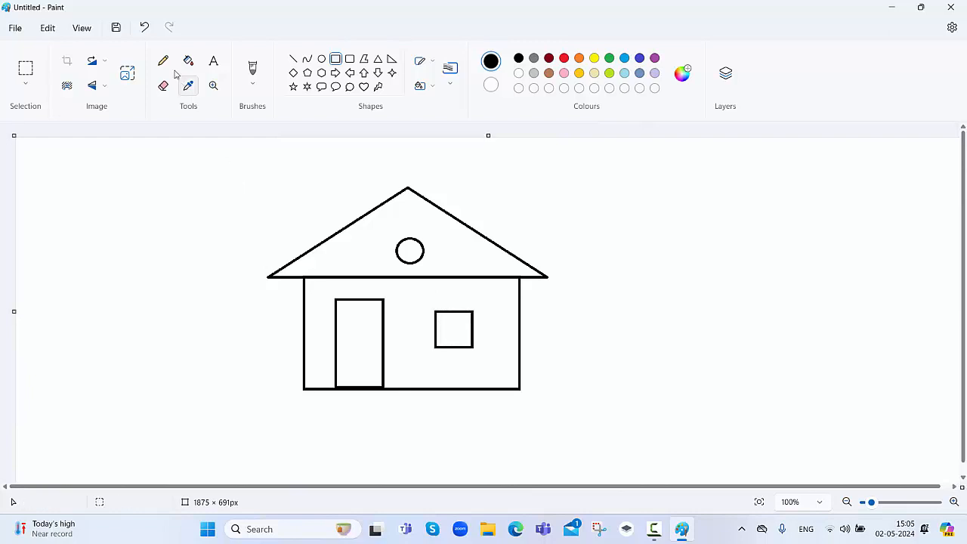
- Draw a freehand tree left of the house with a thickened black pencil, giving it a trunk, curved base line and cloud-shaped crown
click(163, 60)
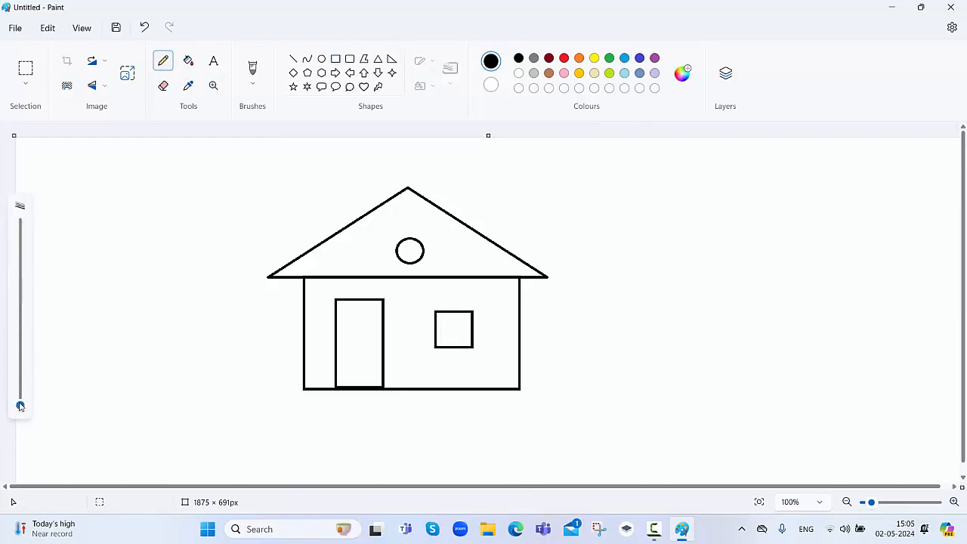
drag(21, 405, 25, 364)
drag(20, 365, 20, 381)
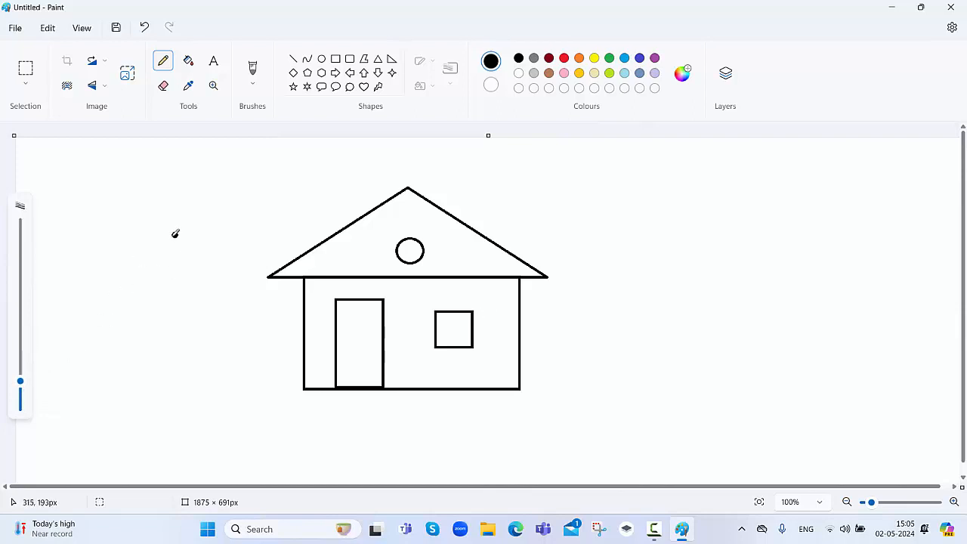
drag(162, 252, 136, 384)
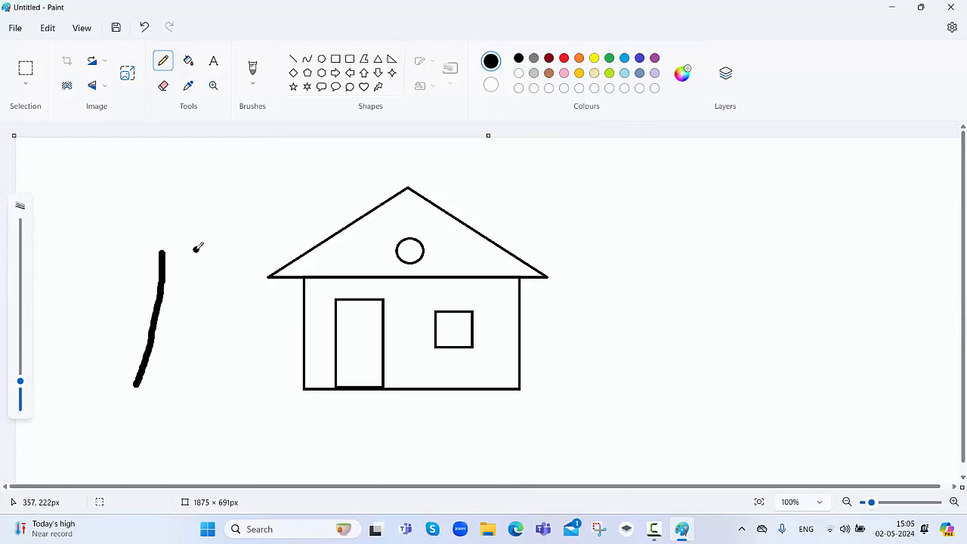
drag(196, 250, 205, 388)
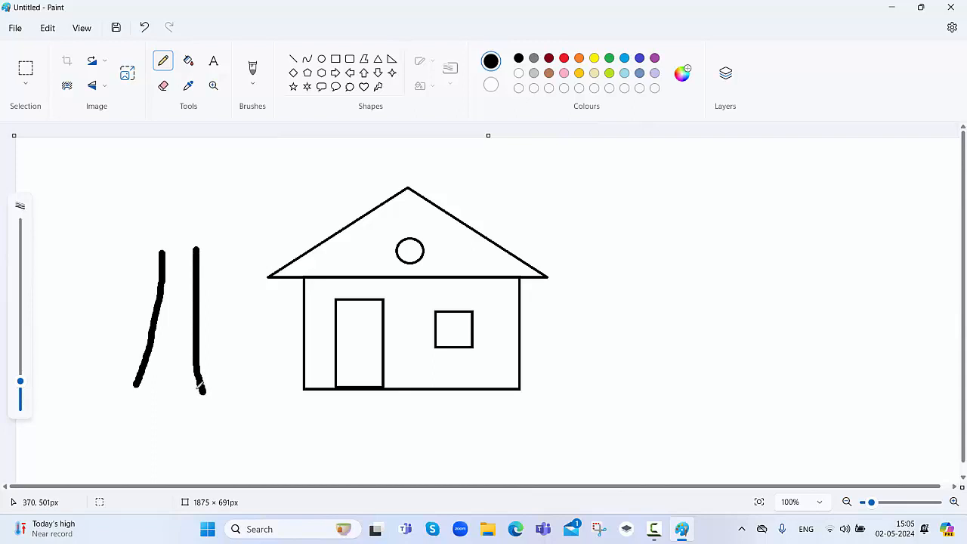
mouse_move(124, 394)
mouse_down()
mouse_move(137, 385)
mouse_move(221, 397)
mouse_up()
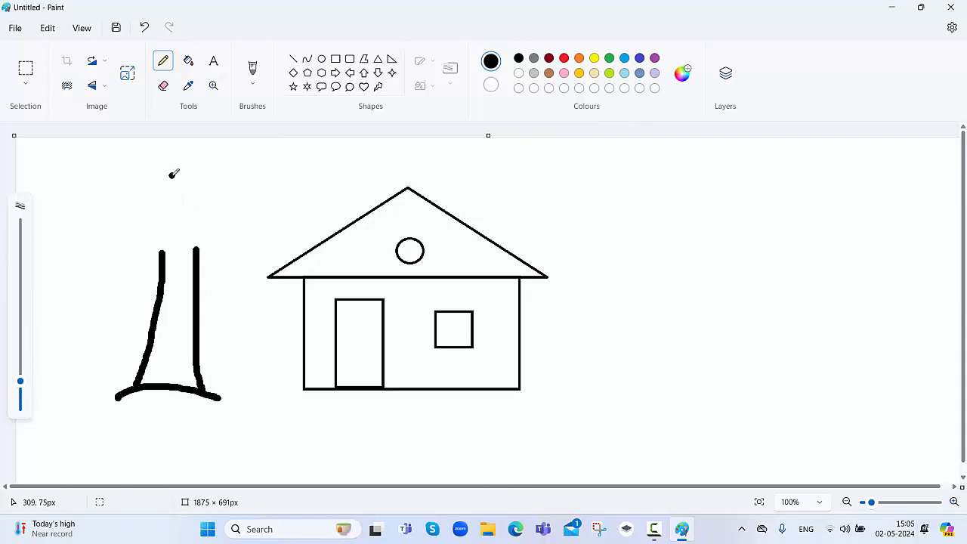
mouse_move(173, 174)
mouse_down()
mouse_move(151, 175)
mouse_move(123, 208)
mouse_move(134, 219)
mouse_move(108, 235)
mouse_move(113, 282)
mouse_move(157, 292)
mouse_up()
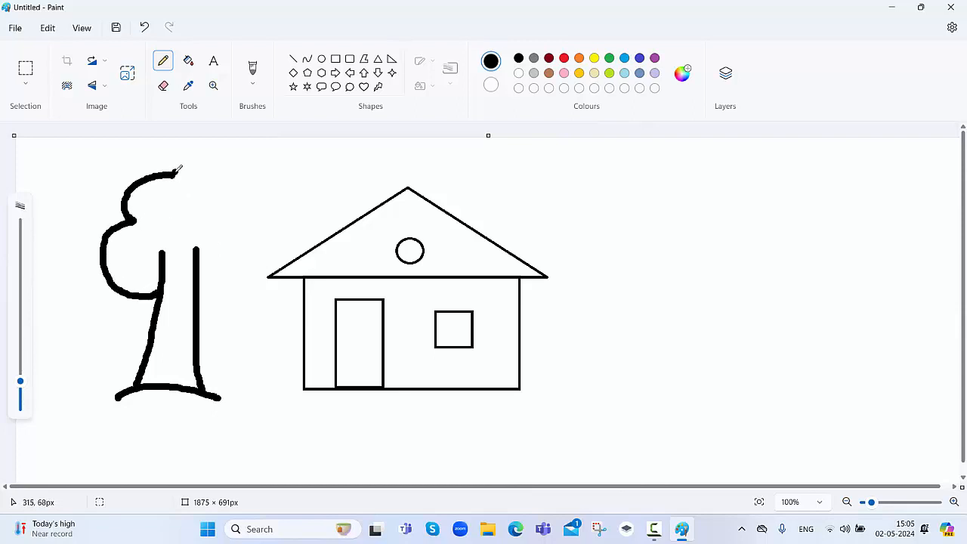
mouse_move(178, 171)
mouse_down()
mouse_move(209, 167)
mouse_move(213, 192)
mouse_move(246, 208)
mouse_move(258, 270)
mouse_move(251, 292)
mouse_move(157, 295)
mouse_up()
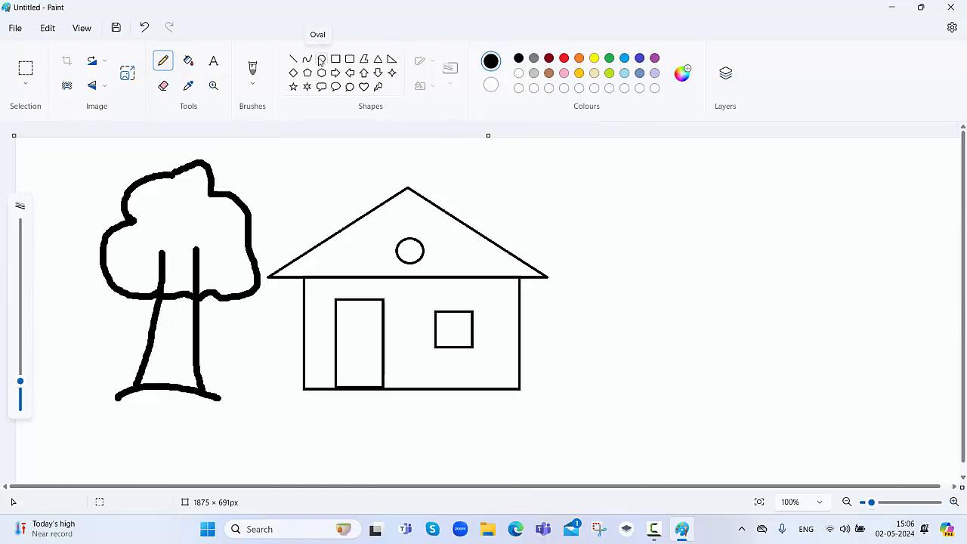
- Draw a wide triangular mountain about 143 px high to the right of the house roof
click(376, 60)
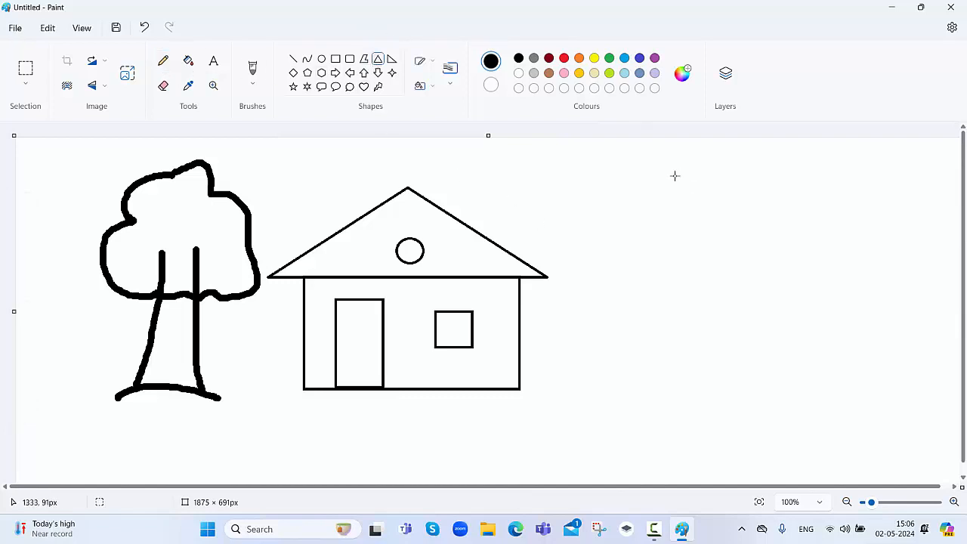
drag(674, 175, 556, 247)
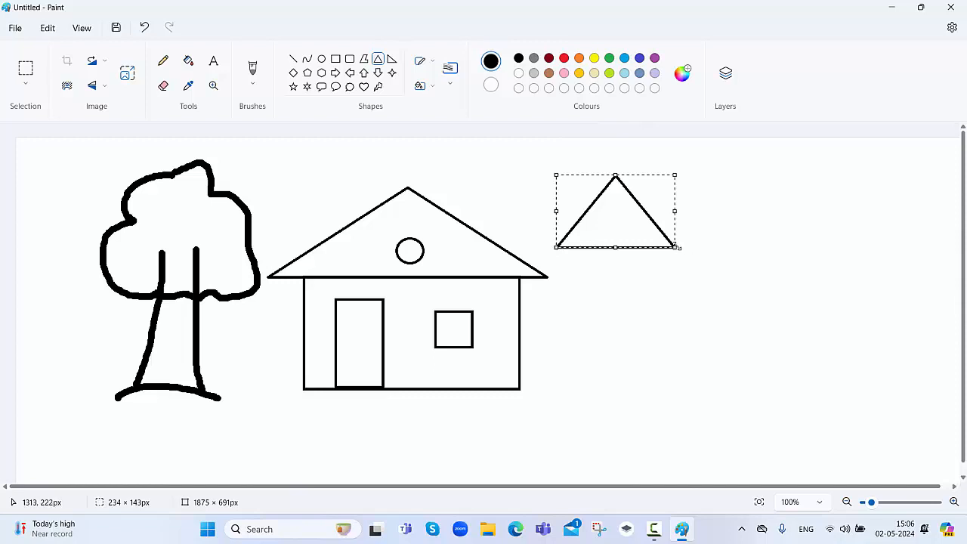
drag(674, 210, 726, 211)
click(684, 312)
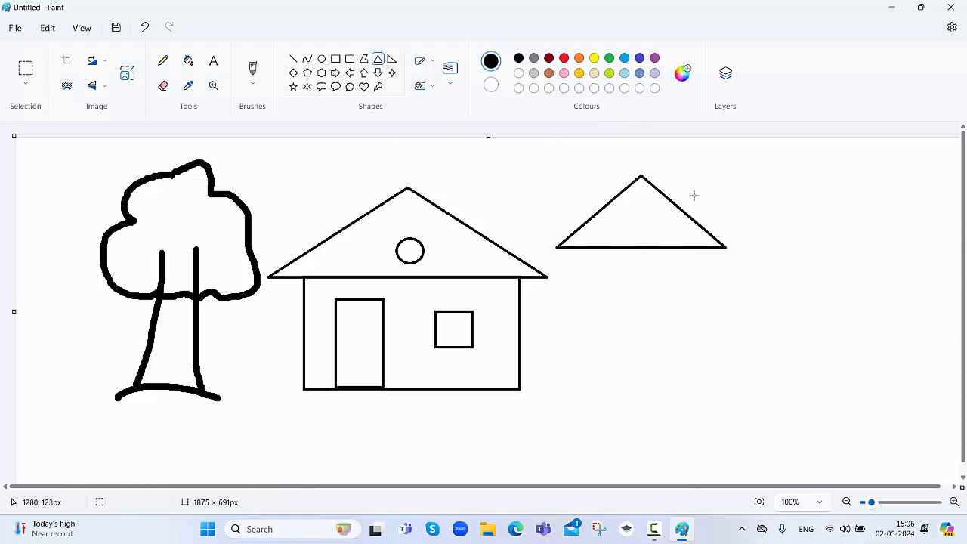
- Draw a second, taller triangular mountain about 288 × 202 px overlapping the right corner of the first one, with their bases aligned
drag(738, 185, 692, 248)
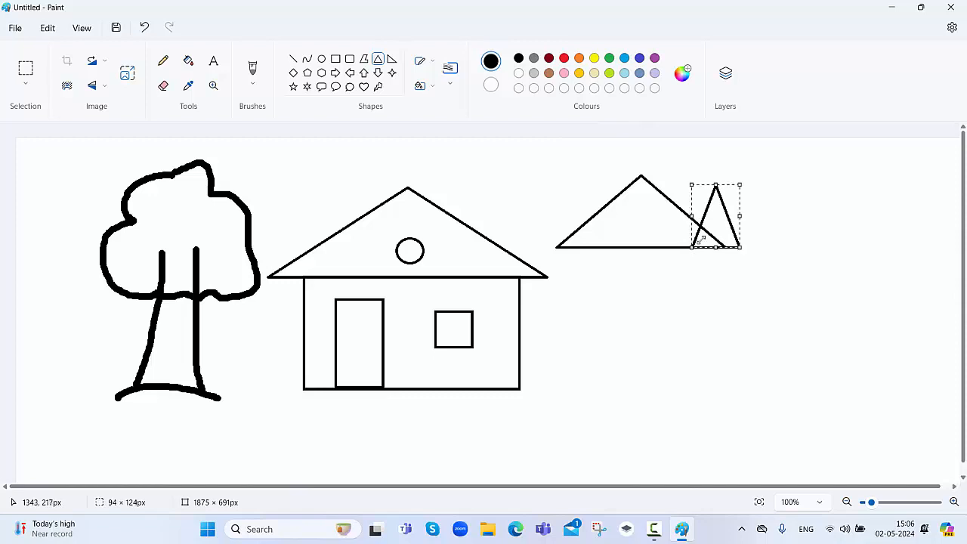
drag(751, 216, 836, 204)
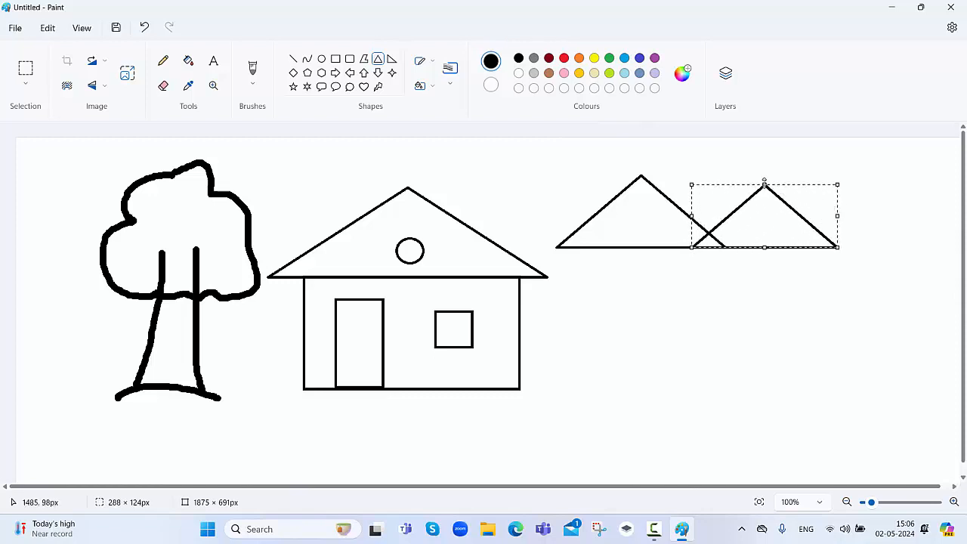
drag(764, 182, 765, 146)
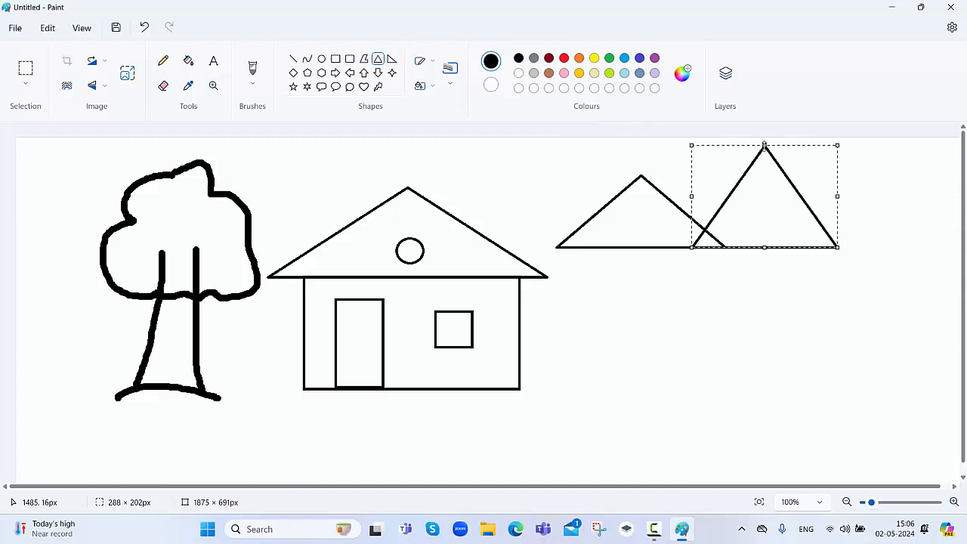
click(733, 284)
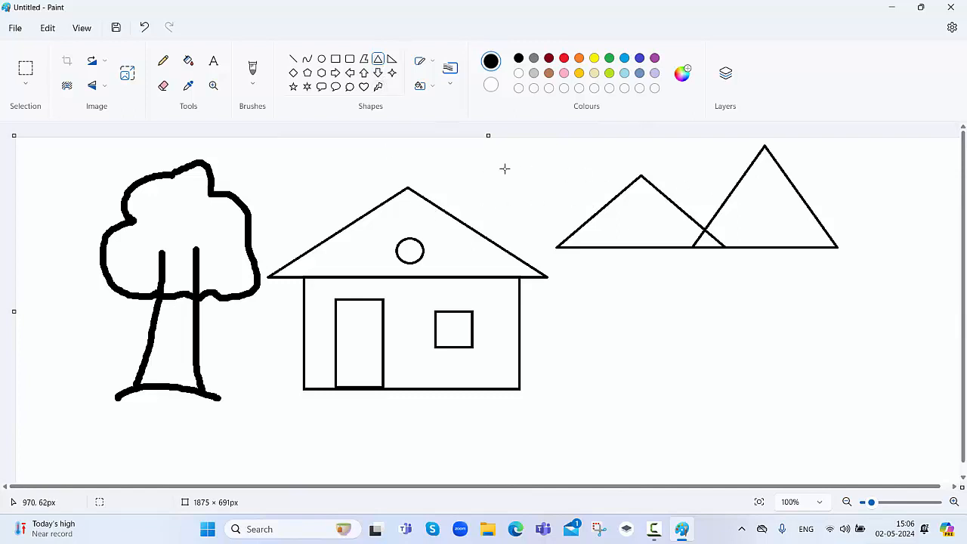
- Draw a third triangular mountain about 265 × 167 px overlapping the right corner of the tall middle one
drag(889, 163, 815, 247)
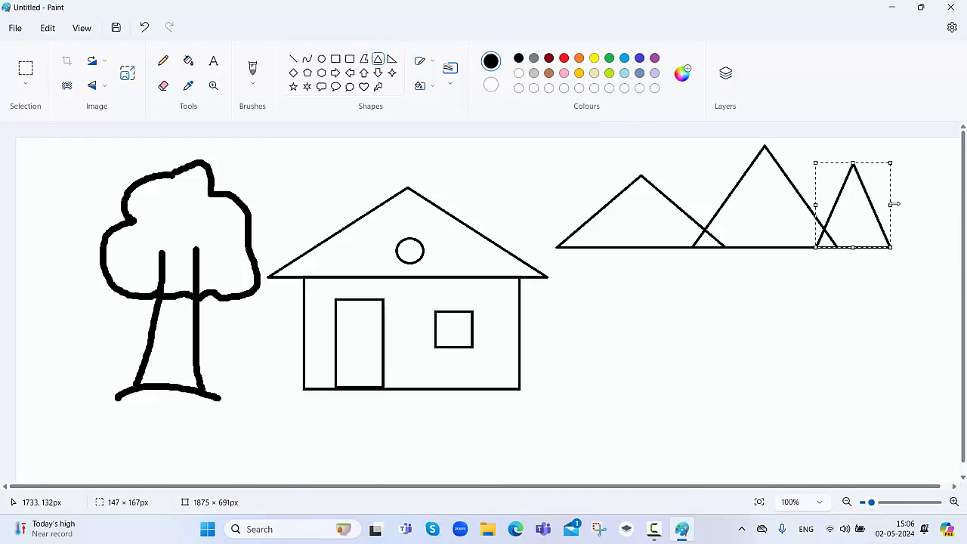
drag(891, 204, 950, 191)
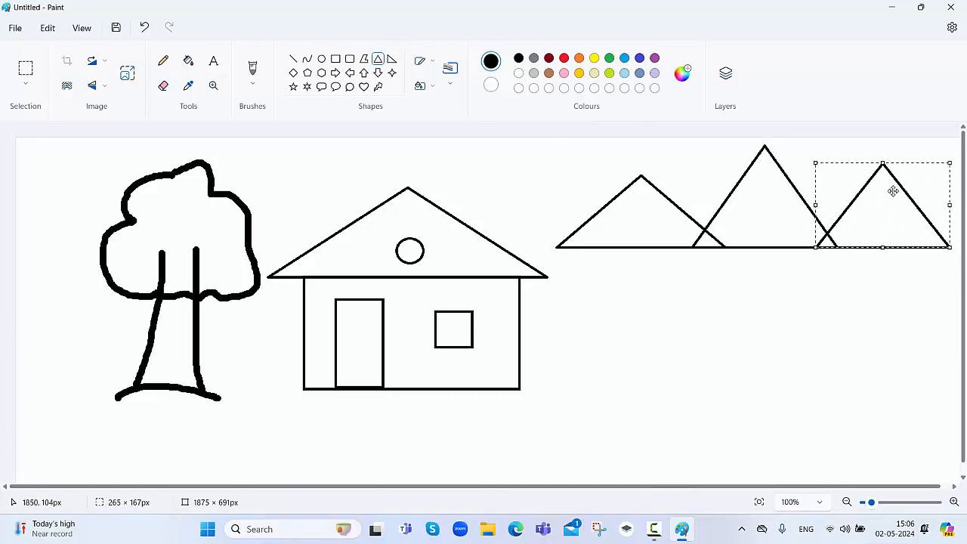
click(767, 328)
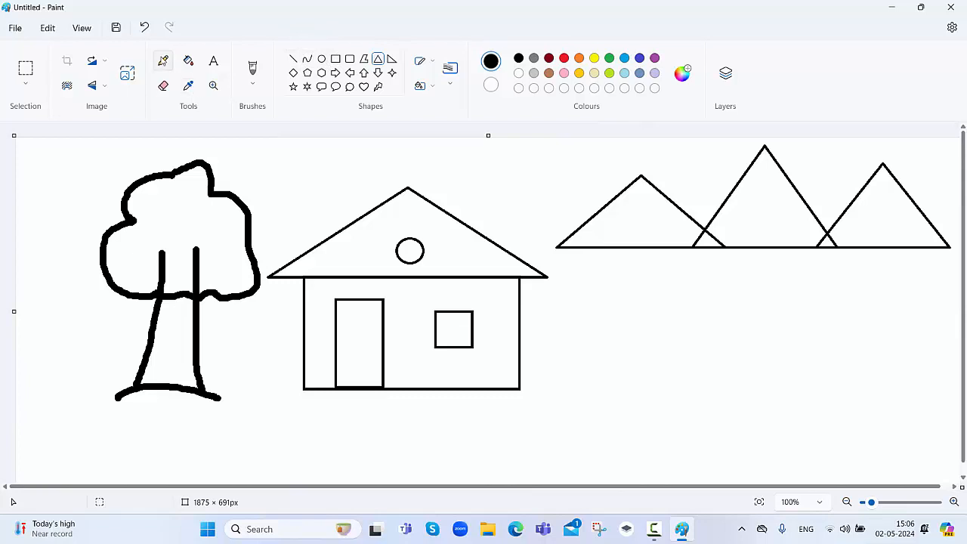
- Draw a rising half sun with short rays between the middle and right mountains using a thinner black pencil
click(164, 61)
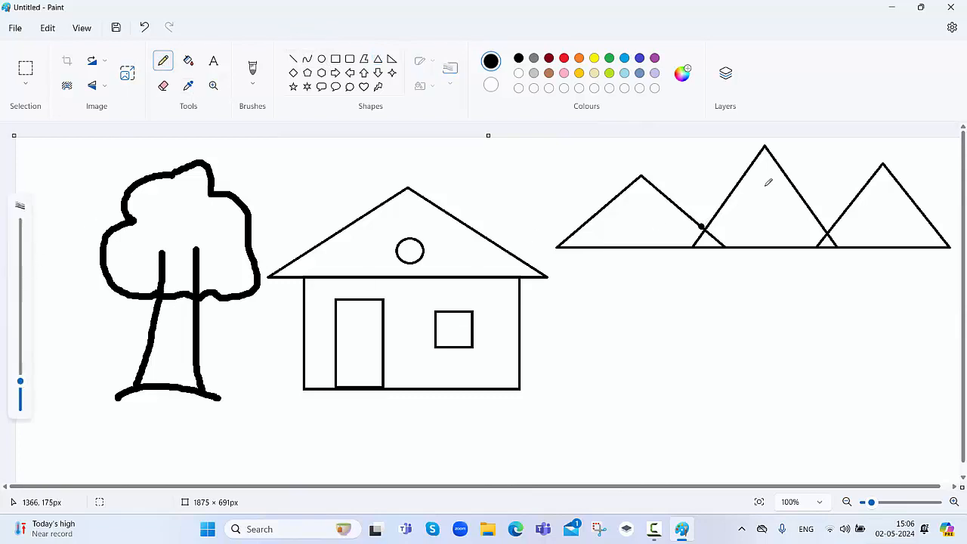
drag(22, 396, 20, 397)
mouse_move(803, 190)
mouse_down()
mouse_move(830, 181)
mouse_move(856, 192)
mouse_up()
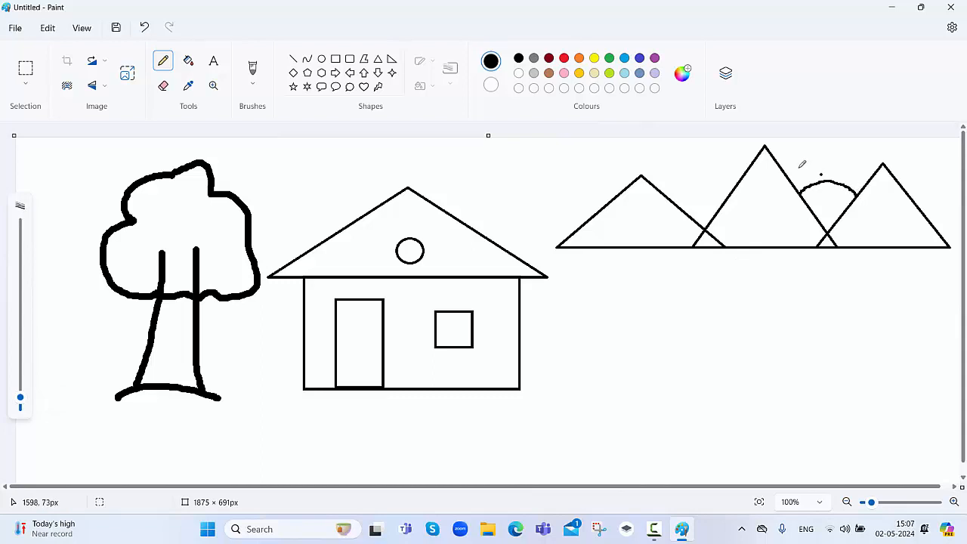
mouse_move(798, 166)
mouse_down()
mouse_move(803, 181)
mouse_move(849, 178)
mouse_move(854, 188)
mouse_up()
click(670, 242)
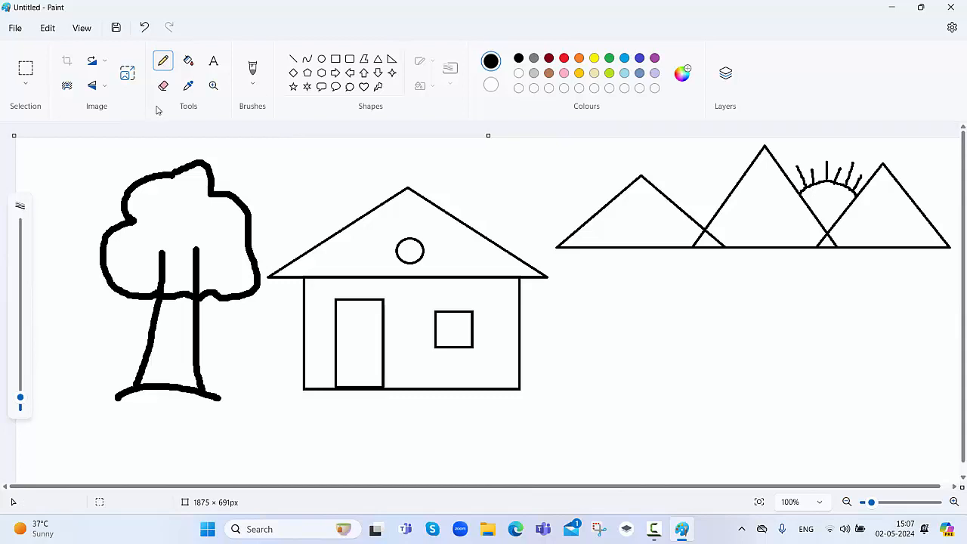
- Fill the half sun between the middle and right mountains with orange
click(188, 61)
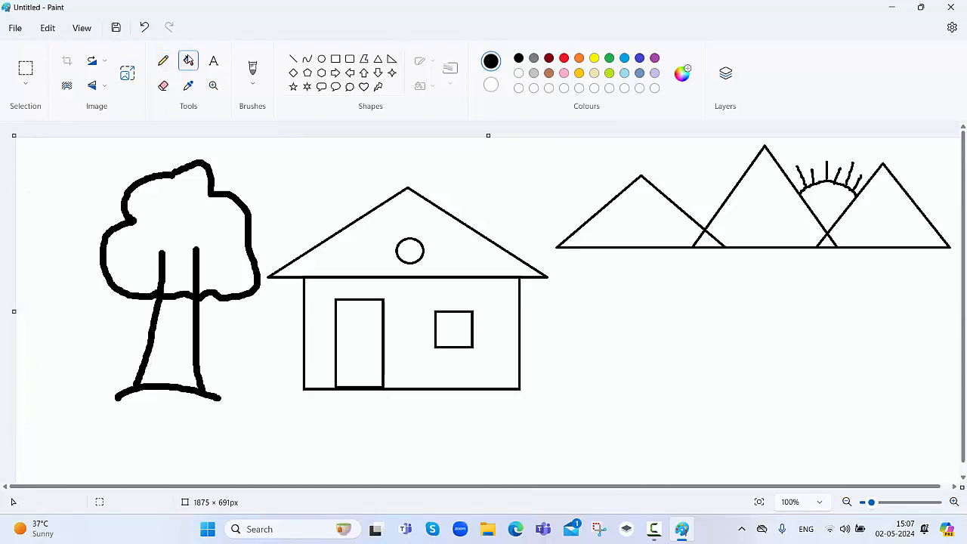
click(578, 61)
click(826, 196)
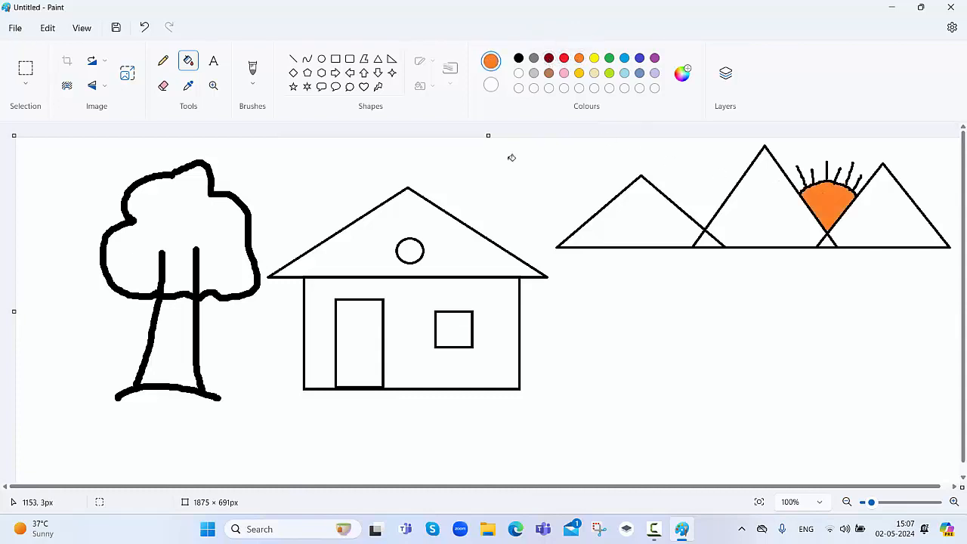
- Fill all three mountains and the small overlap triangles at their bases with dark red
click(548, 58)
click(633, 204)
click(752, 207)
click(906, 221)
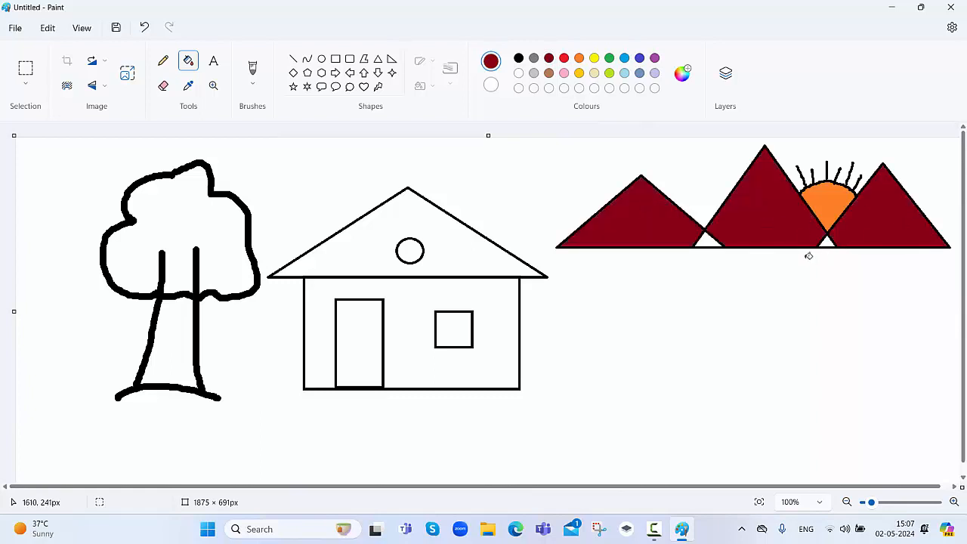
click(707, 241)
click(710, 243)
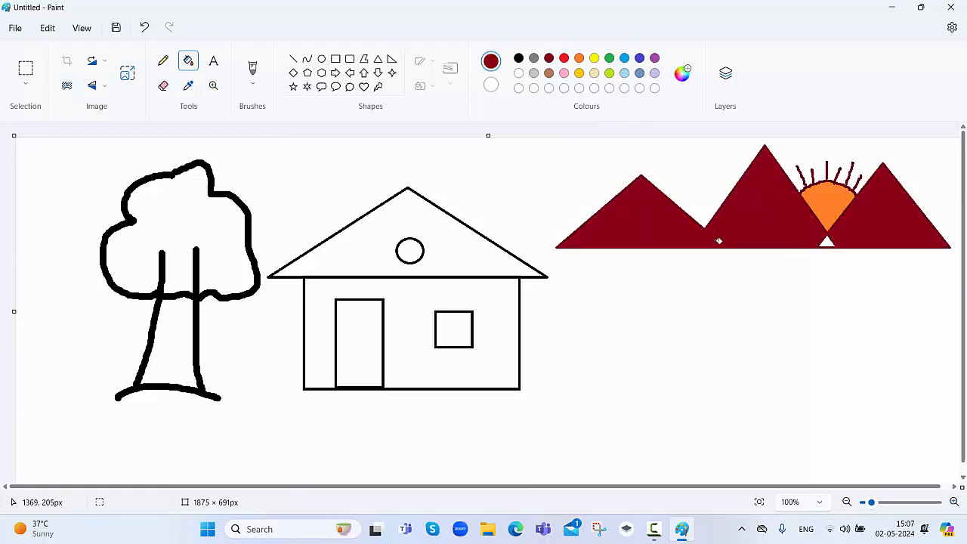
click(828, 242)
- Fill the house roof with brown and the tree crown with green
click(547, 75)
click(383, 222)
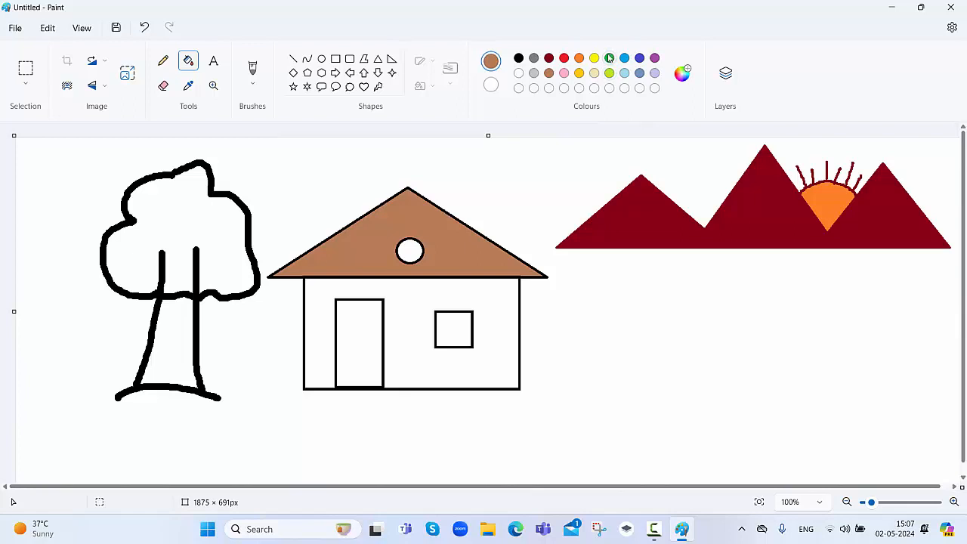
click(153, 209)
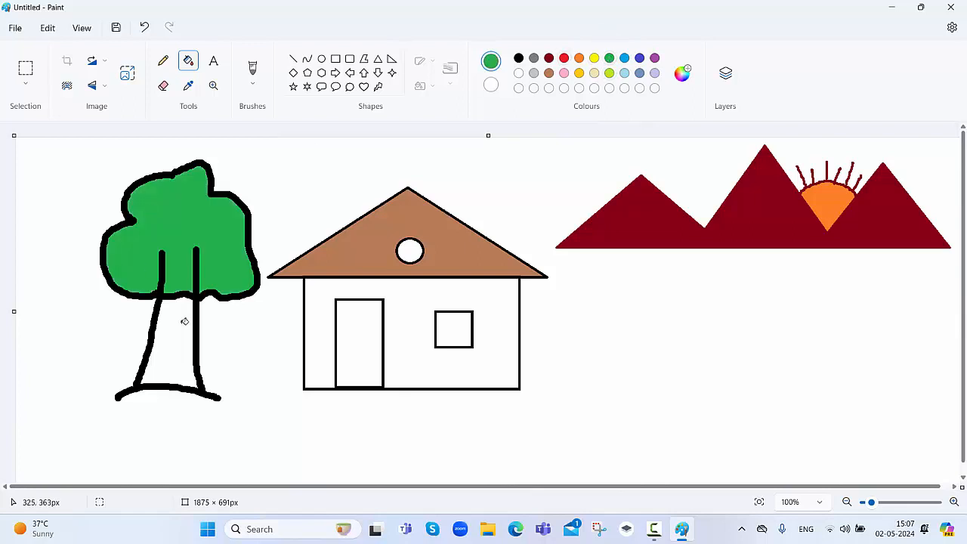
- Fill the tree trunk with dark red
click(549, 76)
click(548, 59)
click(174, 354)
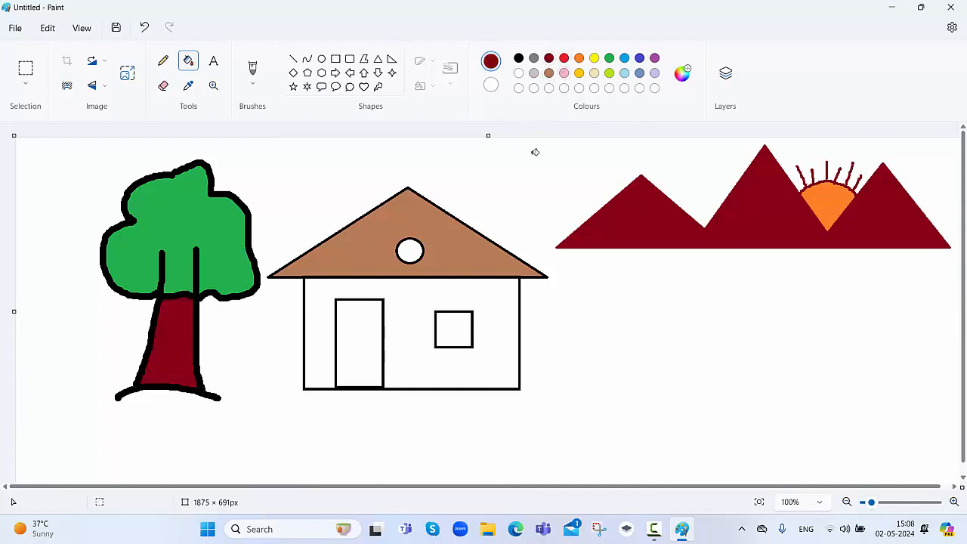
- Fill the house wall with pink, and its square window, door and round roof window with blue
click(564, 74)
click(506, 299)
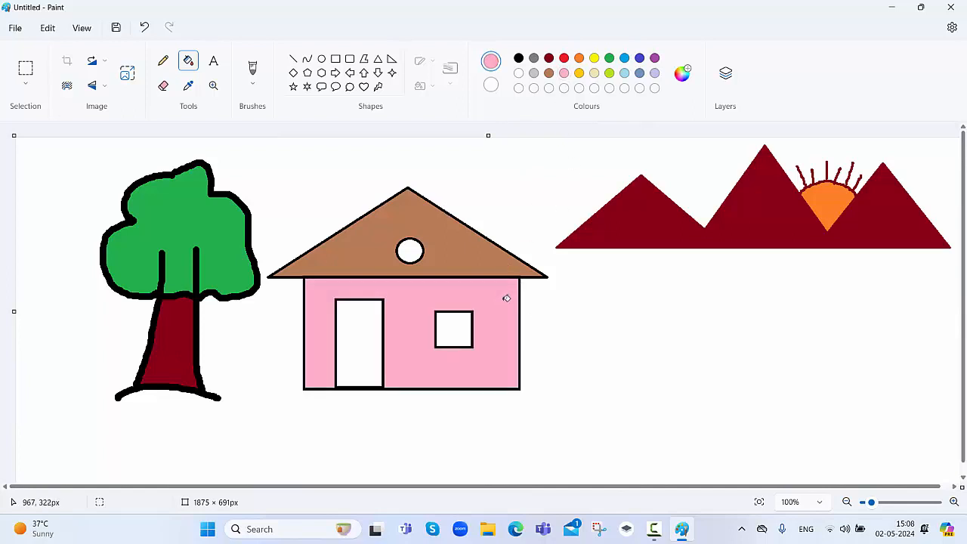
click(624, 59)
click(455, 333)
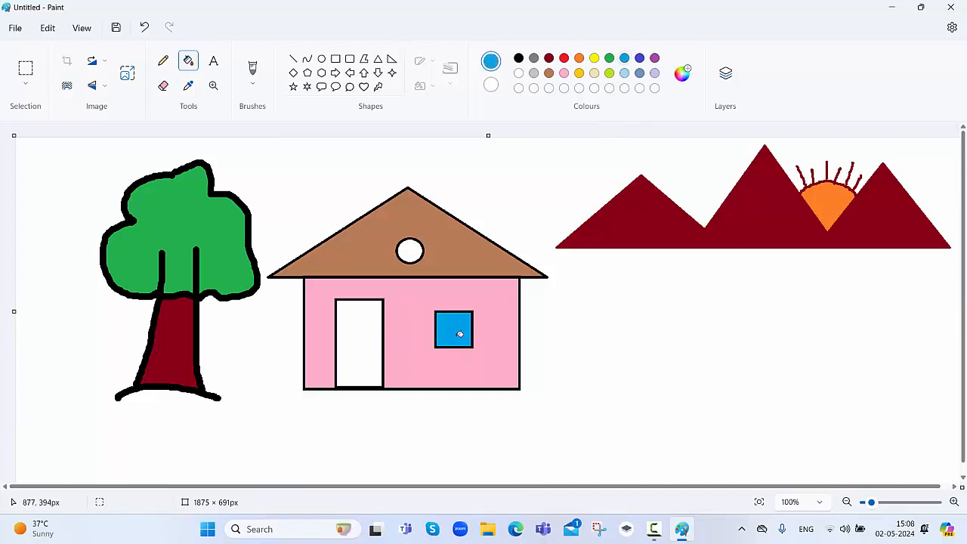
click(352, 345)
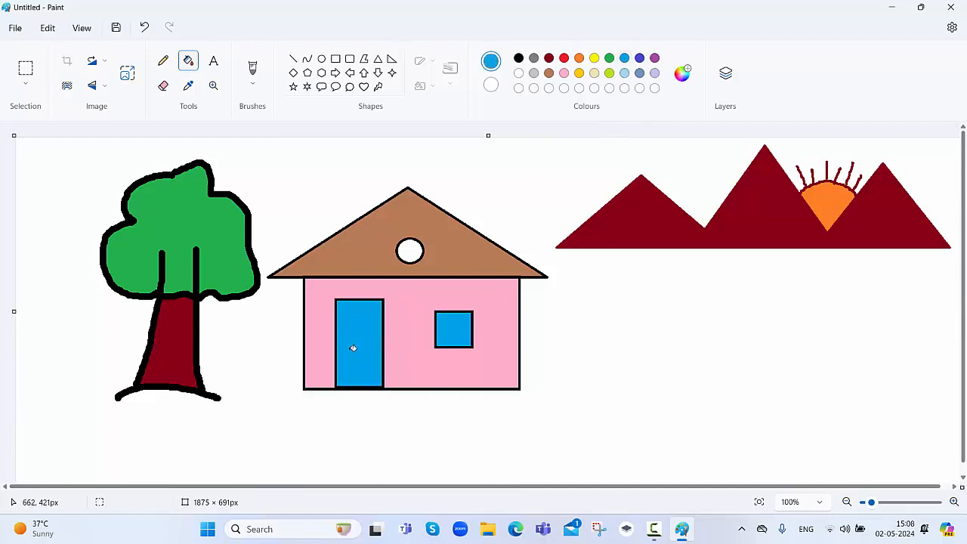
click(411, 255)
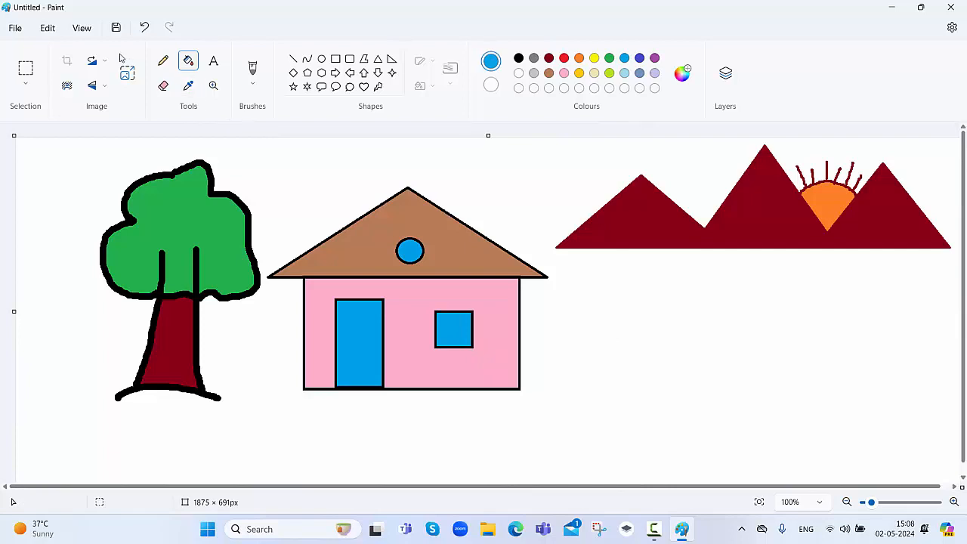
- Try to save the drawing as a PNG picture in Pictures under a first name, declining to replace an existing file
click(18, 30)
mouse_move(69, 151)
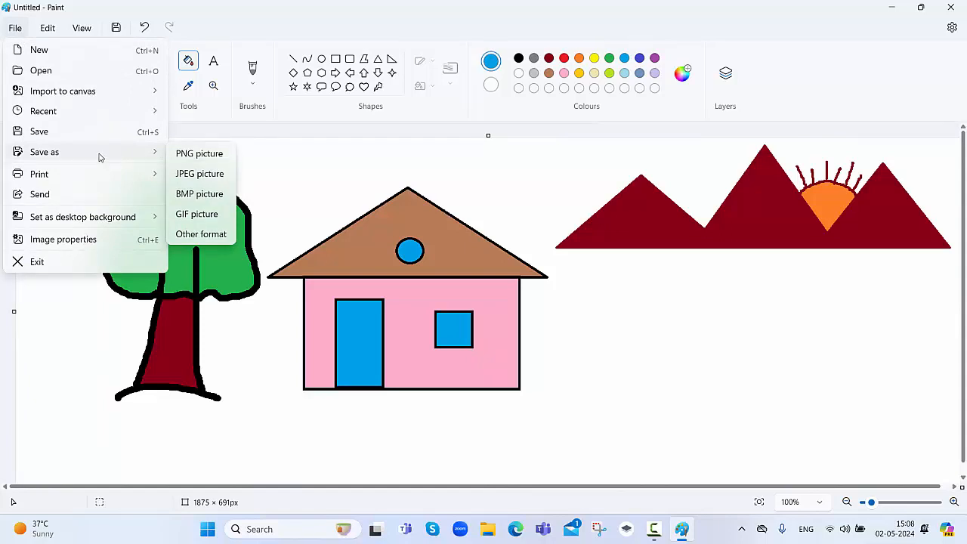
click(181, 157)
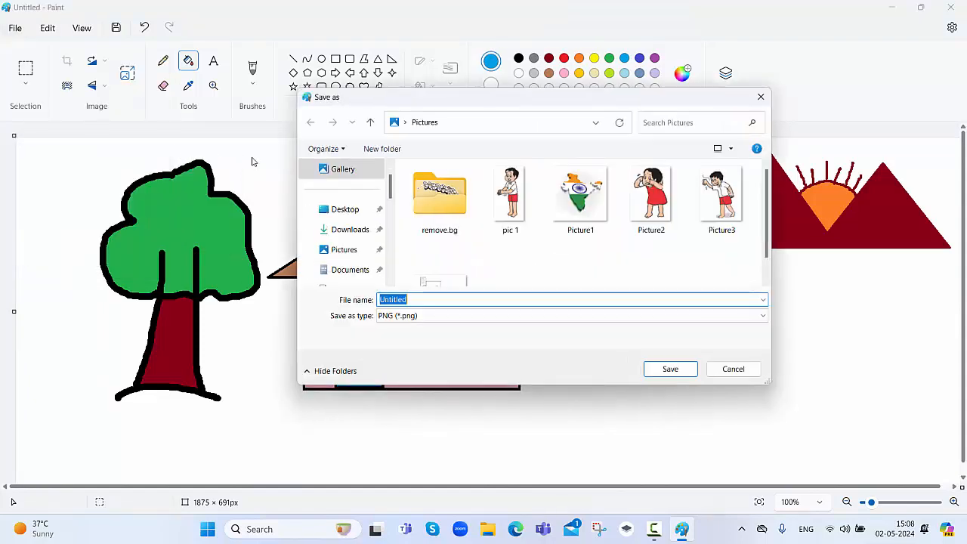
click(441, 301)
key(BackSpace)
key(BackSpace)
key(BackSpace)
key(BackSpace)
key(BackSpace)
key(BackSpace)
key(BackSpace)
text(sagar)
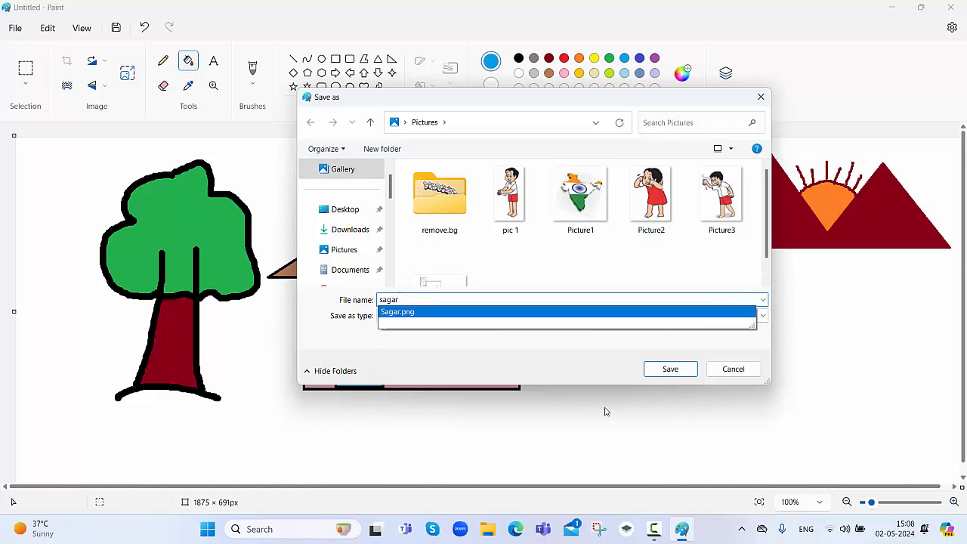
click(671, 370)
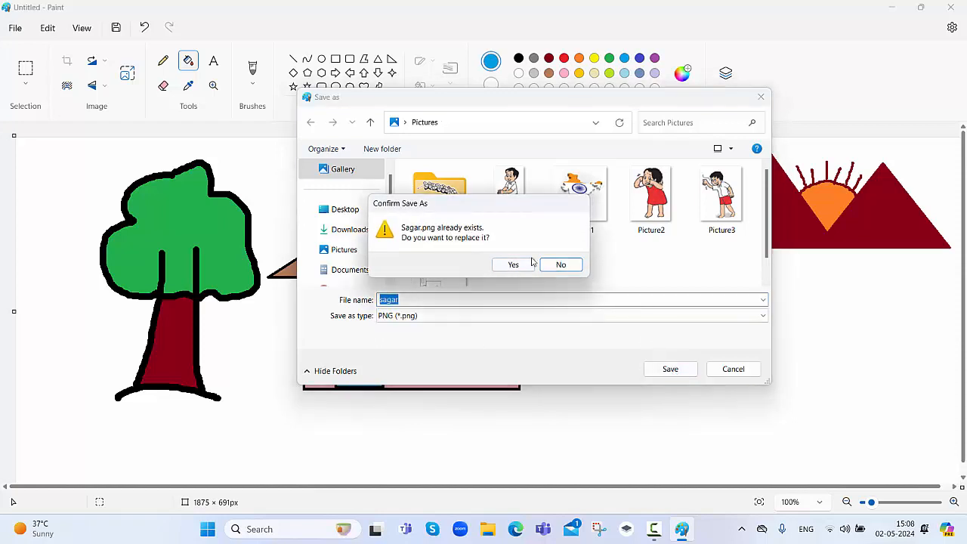
click(557, 264)
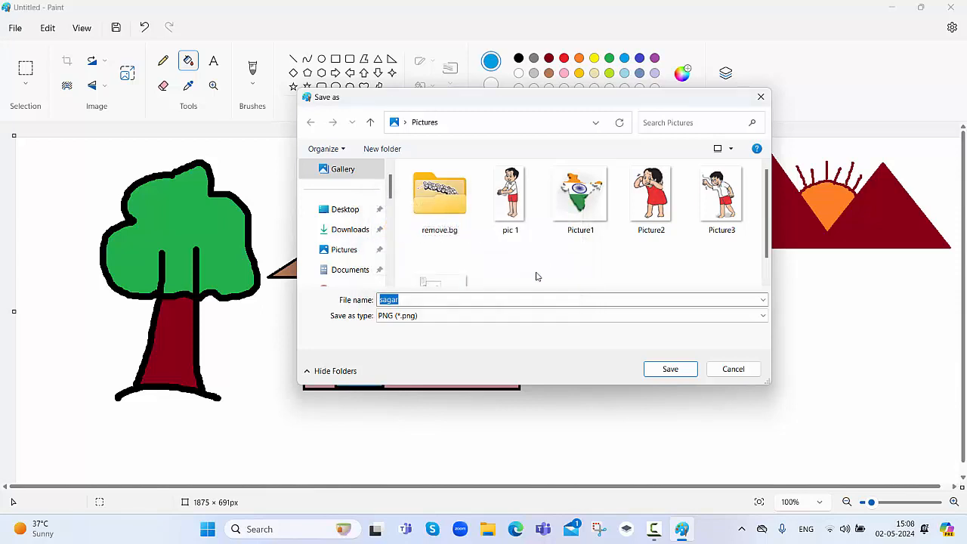
- Save the PNG picture under the same first name with a 2 added after a space, and close the program
click(444, 298)
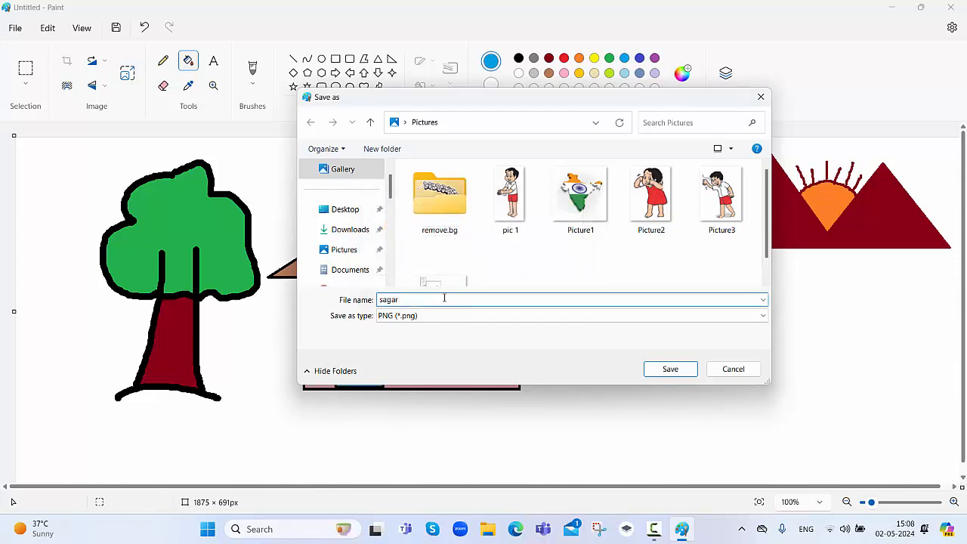
click(667, 369)
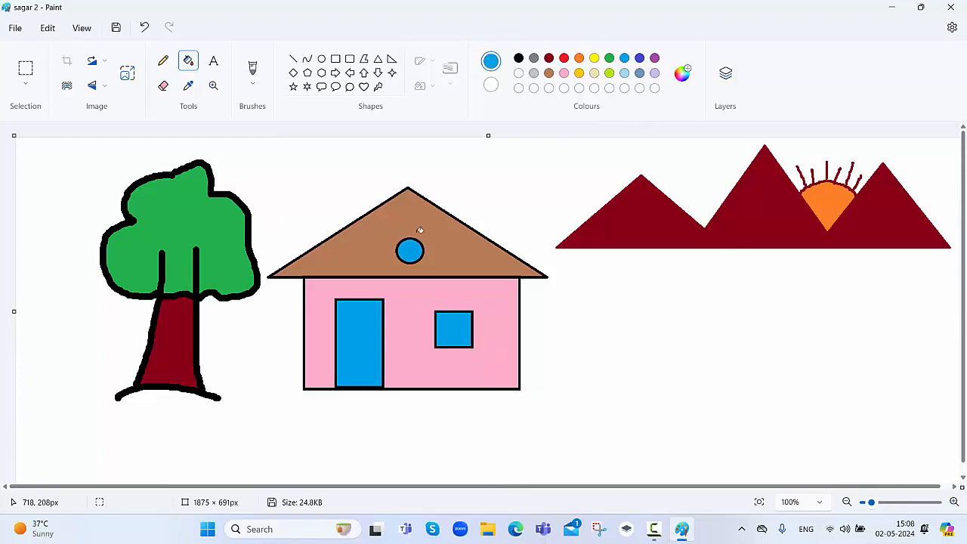
click(959, 7)
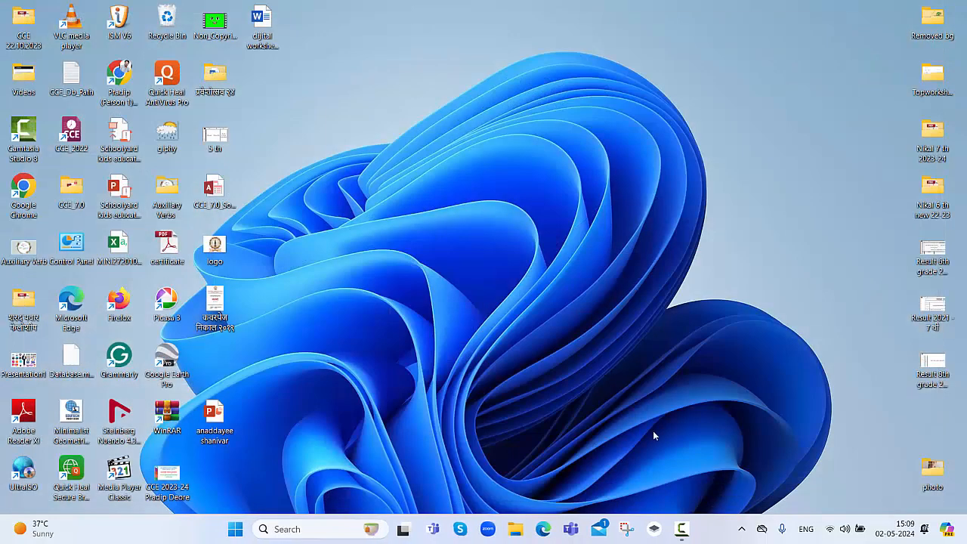